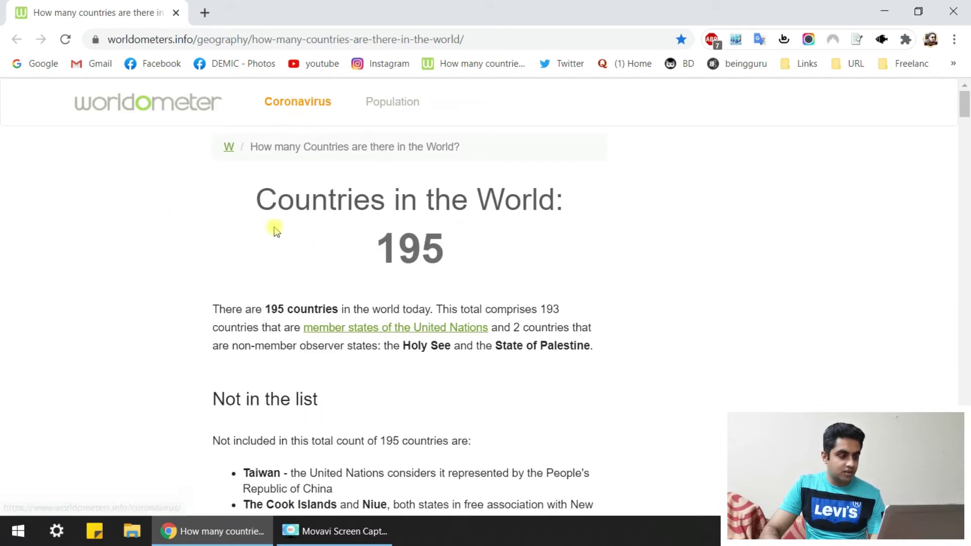
- Look through the Worldometer countries page, from the introduction to the end of the country table and back to its start
{"action": "scroll", "coordinate": [385, 230], "scroll_direction": "down", "scroll_amount": 3}
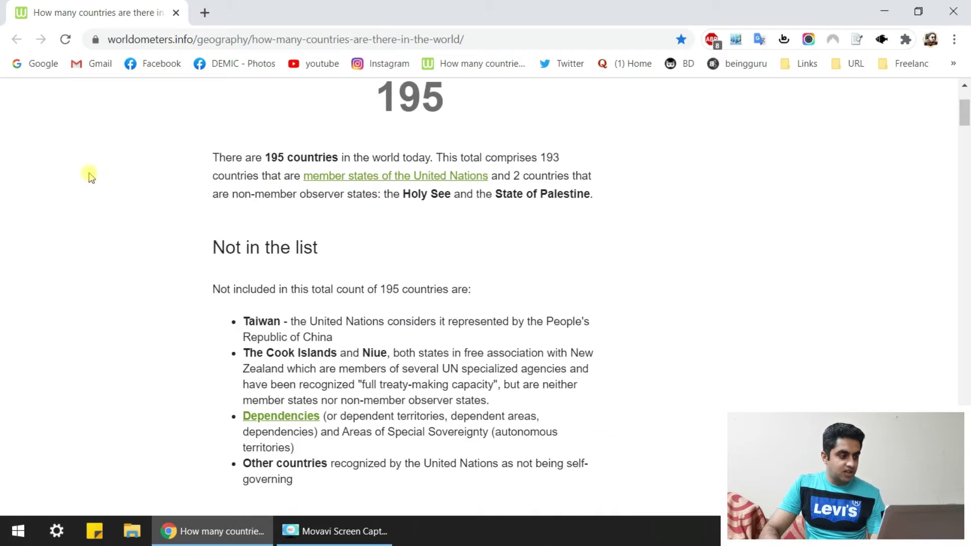
{"action": "scroll", "coordinate": [101, 152], "scroll_direction": "up", "scroll_amount": 3}
{"action": "scroll", "coordinate": [153, 210], "scroll_direction": "down", "scroll_amount": 7}
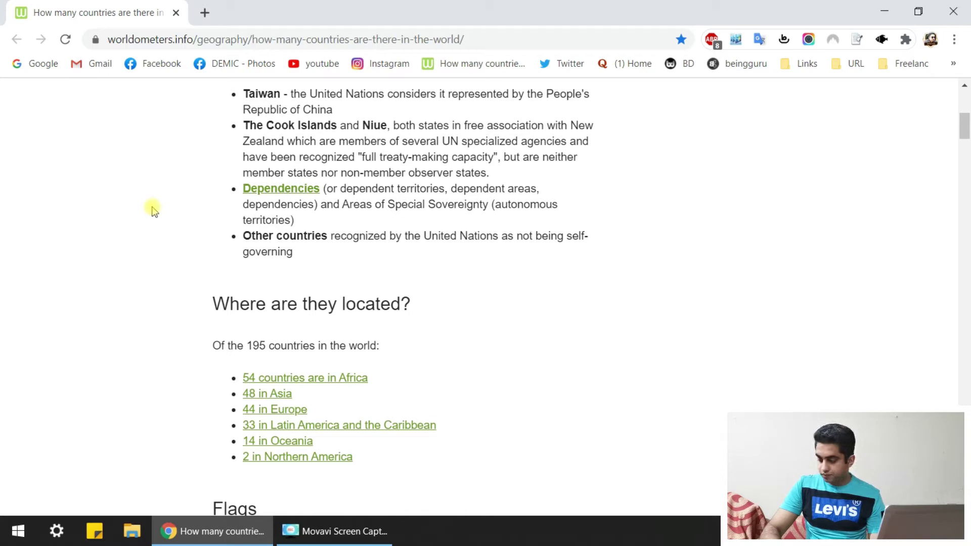
{"action": "scroll", "coordinate": [166, 216], "scroll_direction": "down", "scroll_amount": 12}
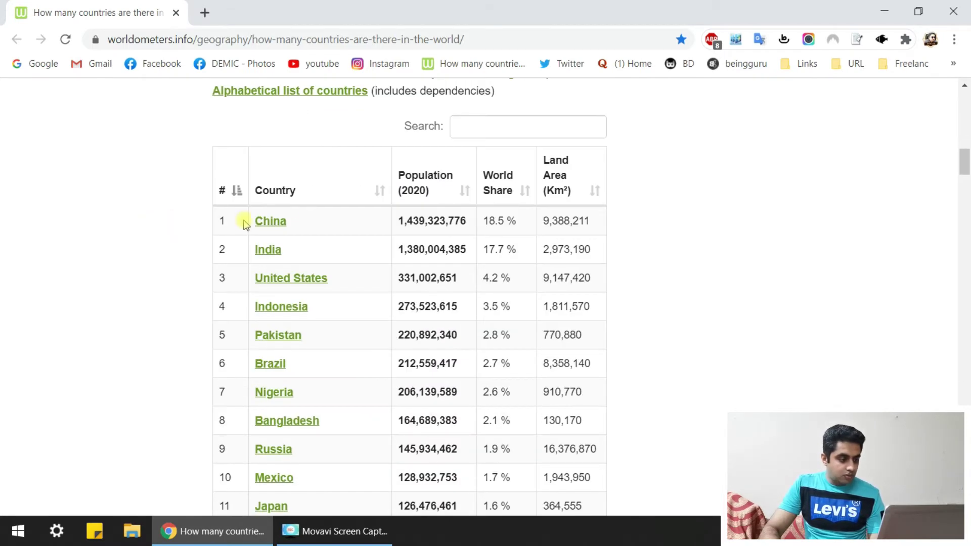
{"action": "scroll", "coordinate": [304, 236], "scroll_direction": "down", "scroll_amount": 20}
{"action": "scroll", "coordinate": [308, 242], "scroll_direction": "down", "scroll_amount": 20}
{"action": "scroll", "coordinate": [334, 268], "scroll_direction": "down", "scroll_amount": 20}
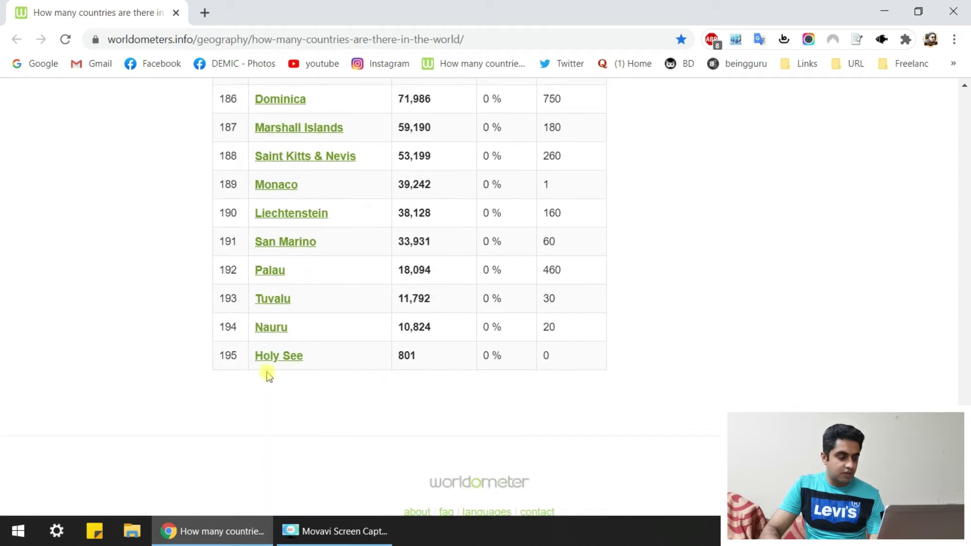
{"action": "left_click_drag", "start_coordinate": [965, 488], "coordinate": [965, 163]}
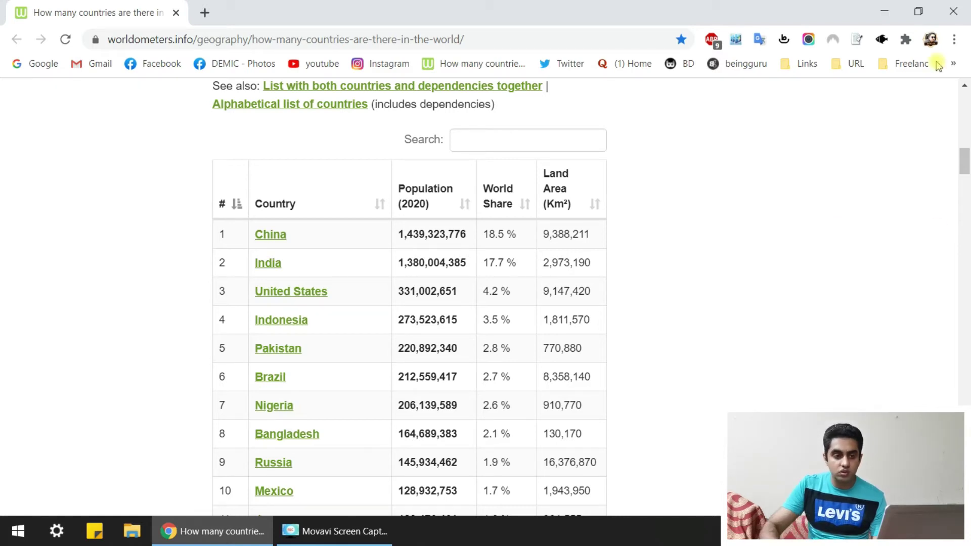
- Open the Scraper extension's Chrome Web Store page, read its overview and close the page
{"action": "right_click", "coordinate": [857, 40]}
{"action": "left_click", "coordinate": [855, 63]}
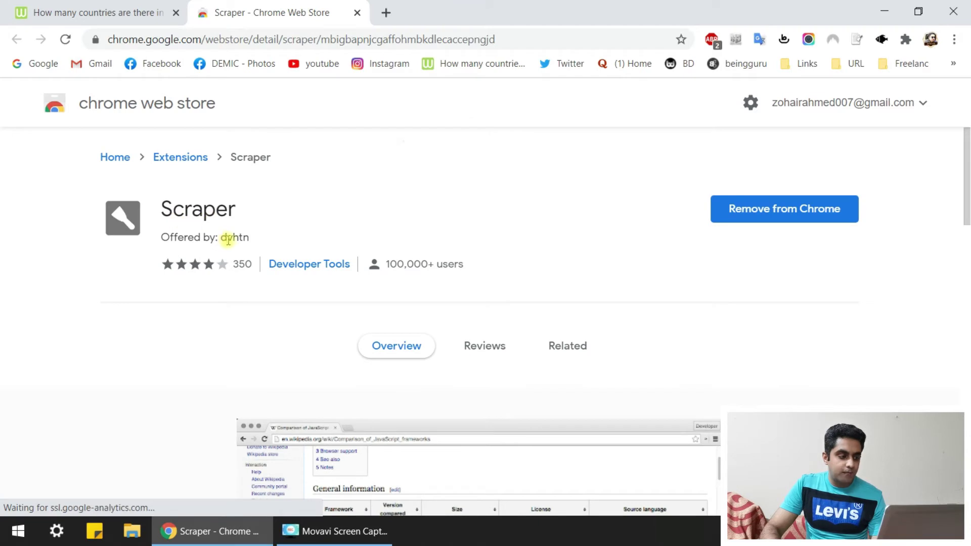
{"action": "double_click", "coordinate": [230, 238]}
{"action": "left_click", "coordinate": [76, 282]}
{"action": "scroll", "coordinate": [71, 293], "scroll_direction": "down", "scroll_amount": 8}
{"action": "scroll", "coordinate": [83, 306], "scroll_direction": "down", "scroll_amount": 6}
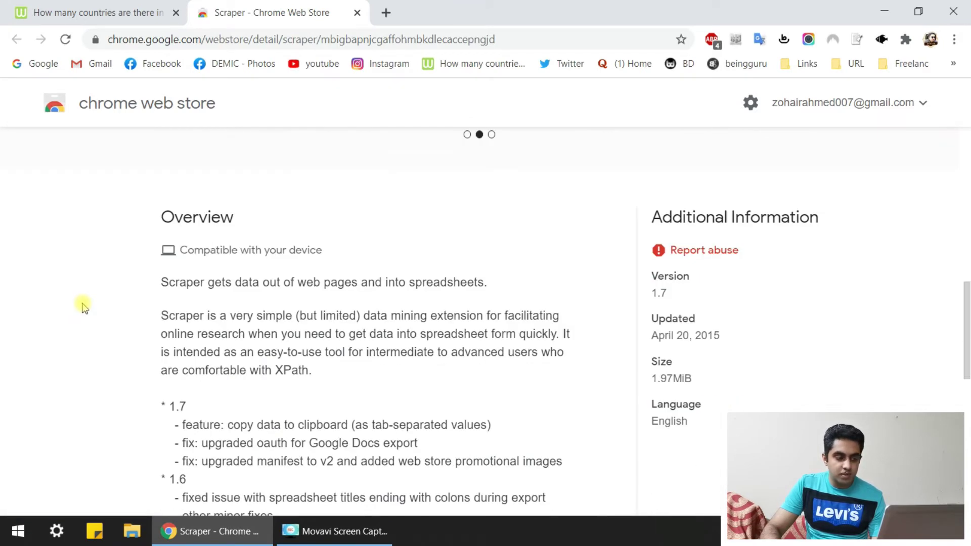
{"action": "scroll", "coordinate": [83, 306], "scroll_direction": "down", "scroll_amount": 4}
{"action": "scroll", "coordinate": [83, 306], "scroll_direction": "up", "scroll_amount": 15}
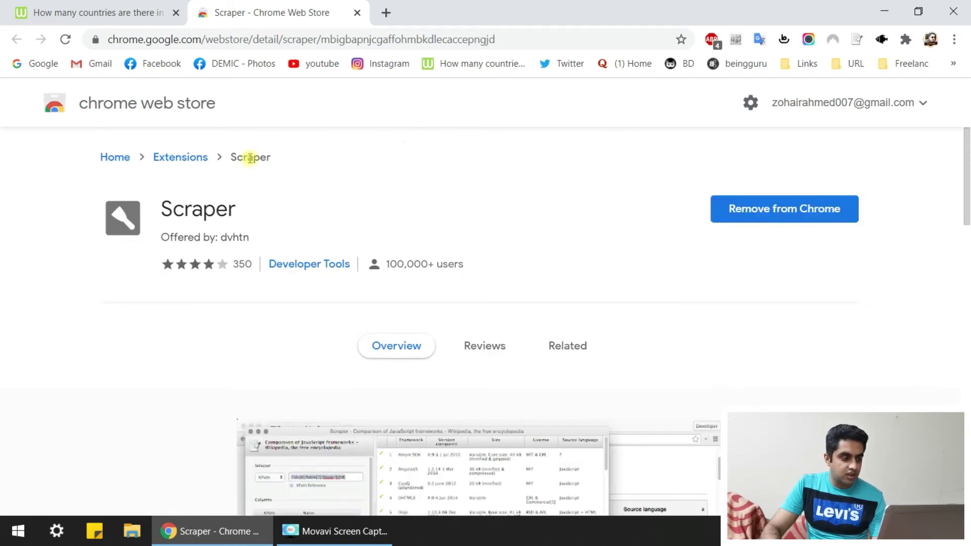
{"action": "scroll", "coordinate": [206, 265], "scroll_direction": "down", "scroll_amount": 5}
{"action": "scroll", "coordinate": [206, 270], "scroll_direction": "down", "scroll_amount": 6}
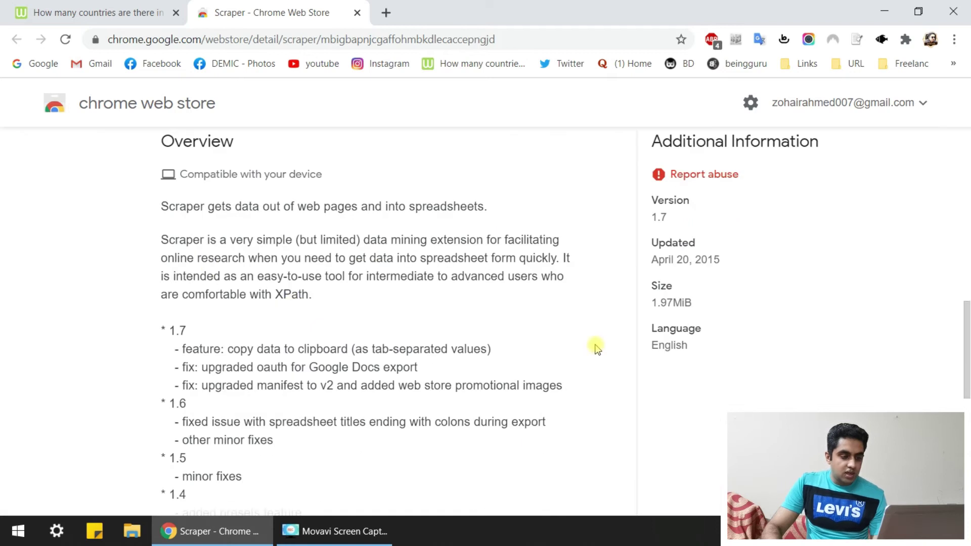
{"action": "scroll", "coordinate": [596, 347], "scroll_direction": "up", "scroll_amount": 11}
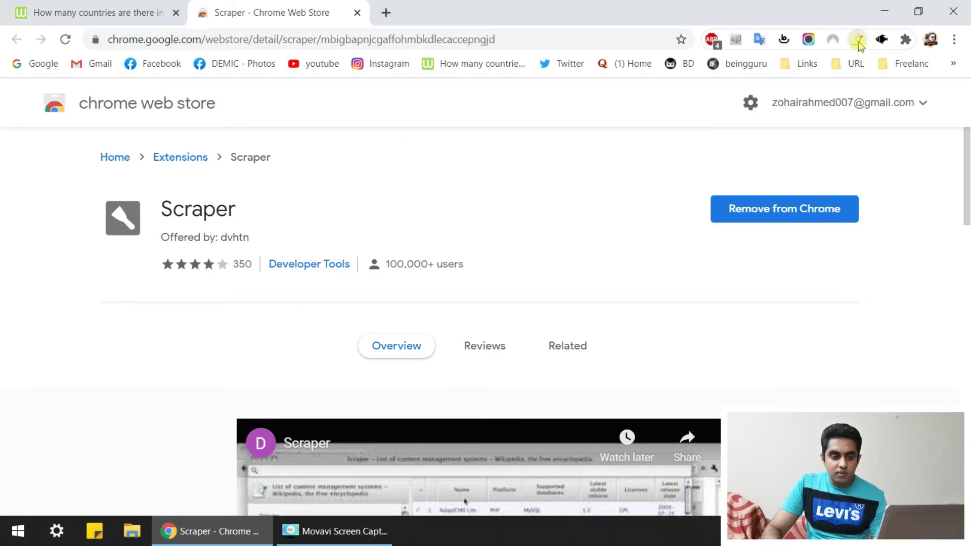
{"action": "left_click", "coordinate": [357, 12]}
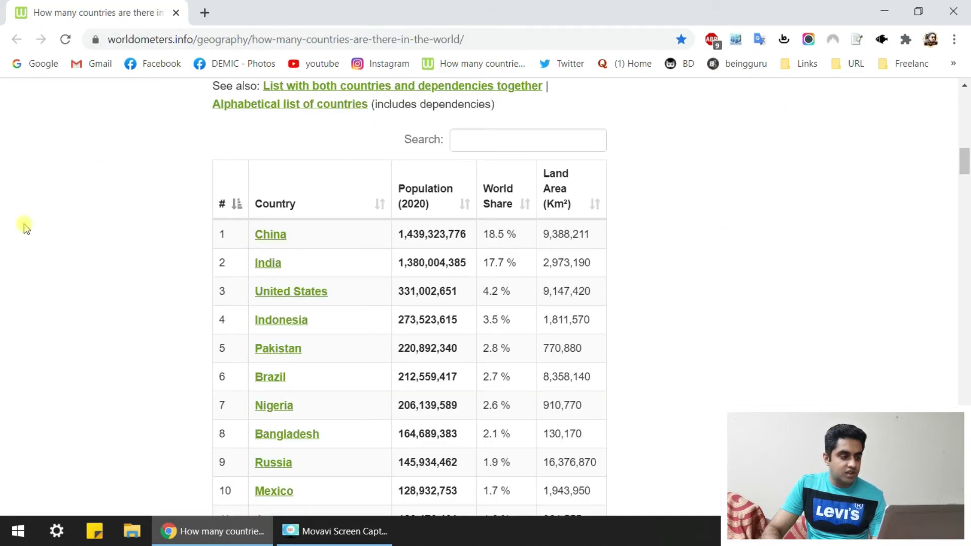
- Scrape all entries similar to the China link in the country table with the Scraper extension
{"action": "scroll", "coordinate": [13, 308], "scroll_direction": "up", "scroll_amount": 15}
{"action": "scroll", "coordinate": [14, 310], "scroll_direction": "down", "scroll_amount": 15}
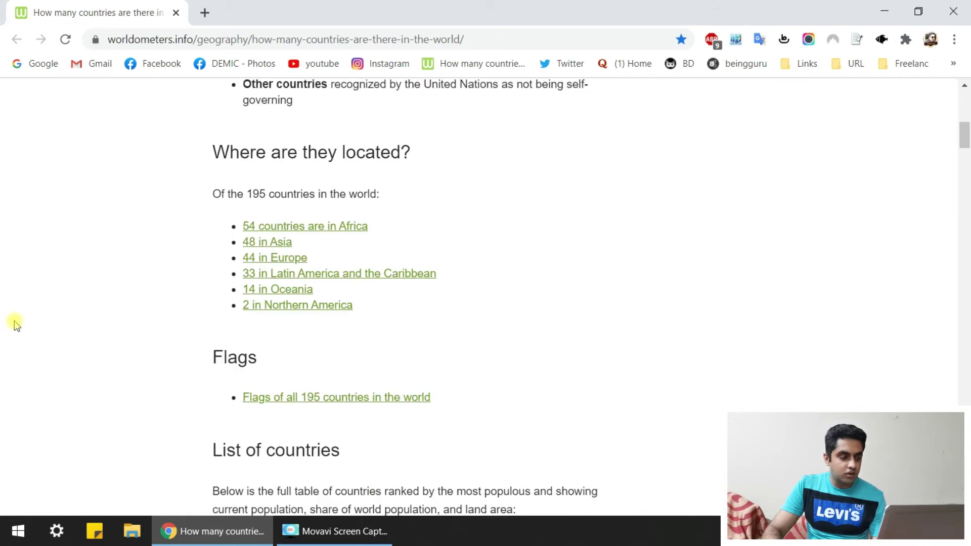
{"action": "scroll", "coordinate": [15, 321], "scroll_direction": "up", "scroll_amount": 15}
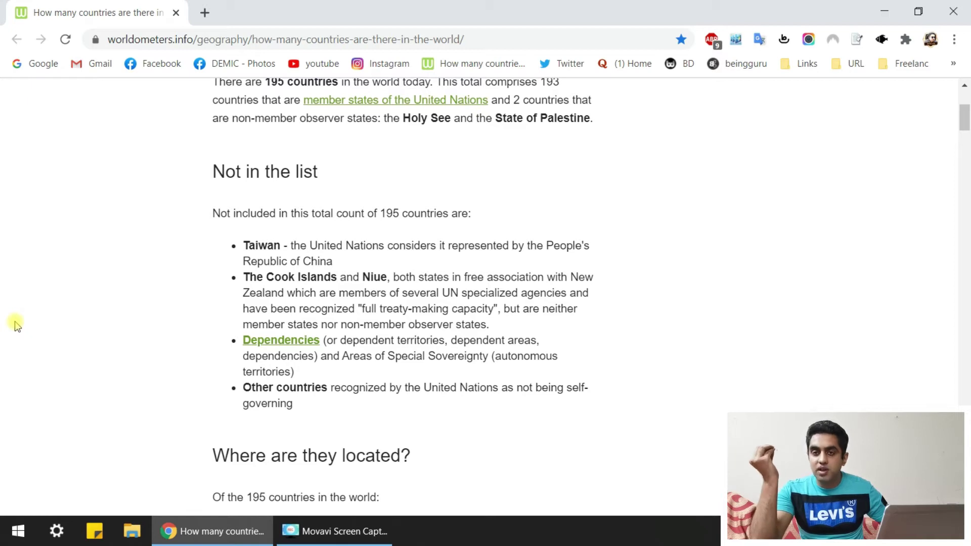
{"action": "scroll", "coordinate": [615, 304], "scroll_direction": "down", "scroll_amount": 10}
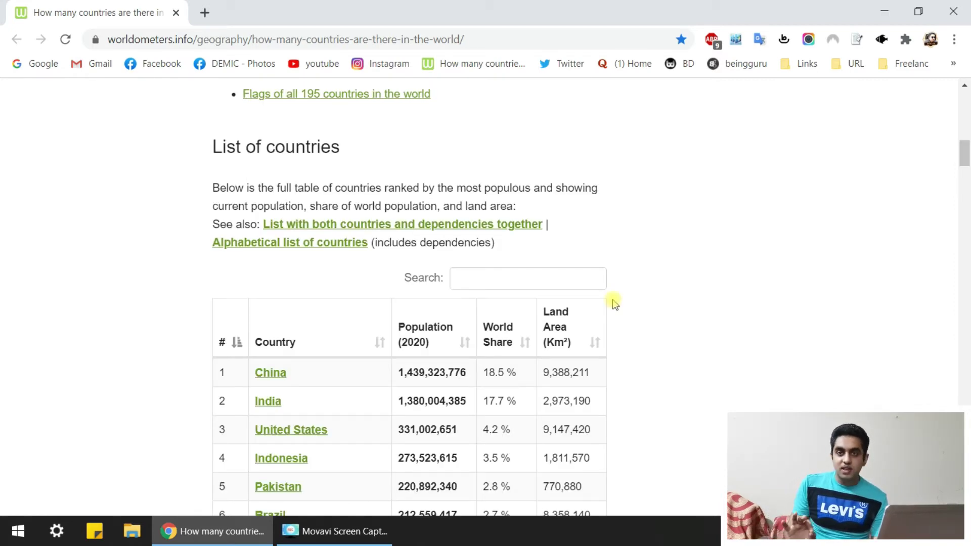
{"action": "scroll", "coordinate": [364, 301], "scroll_direction": "down", "scroll_amount": 4}
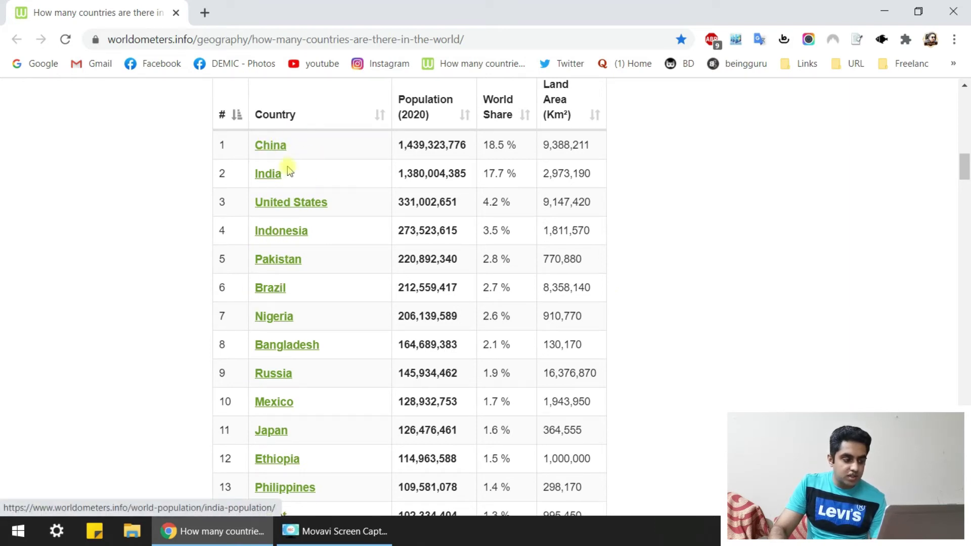
{"action": "right_click", "coordinate": [271, 144]}
{"action": "right_click", "coordinate": [272, 146]}
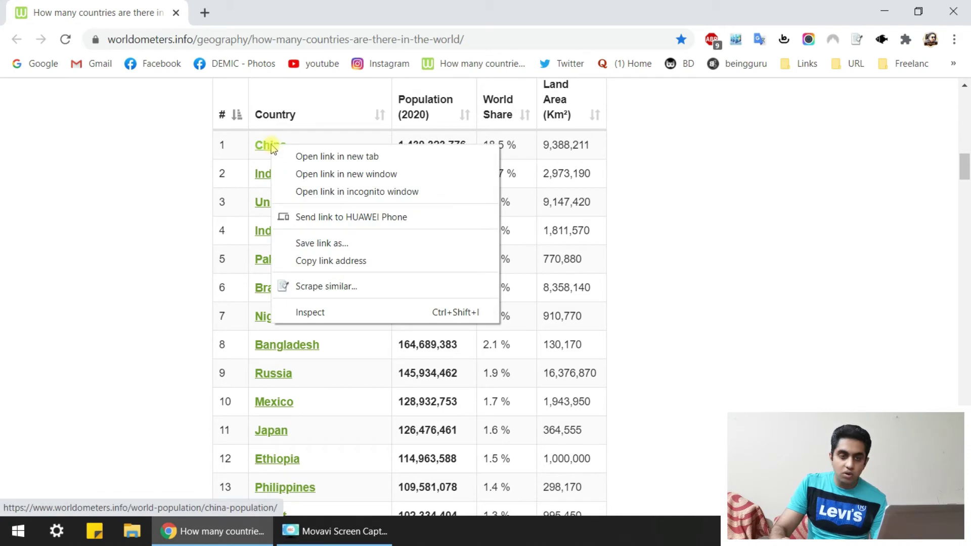
{"action": "left_click", "coordinate": [348, 287]}
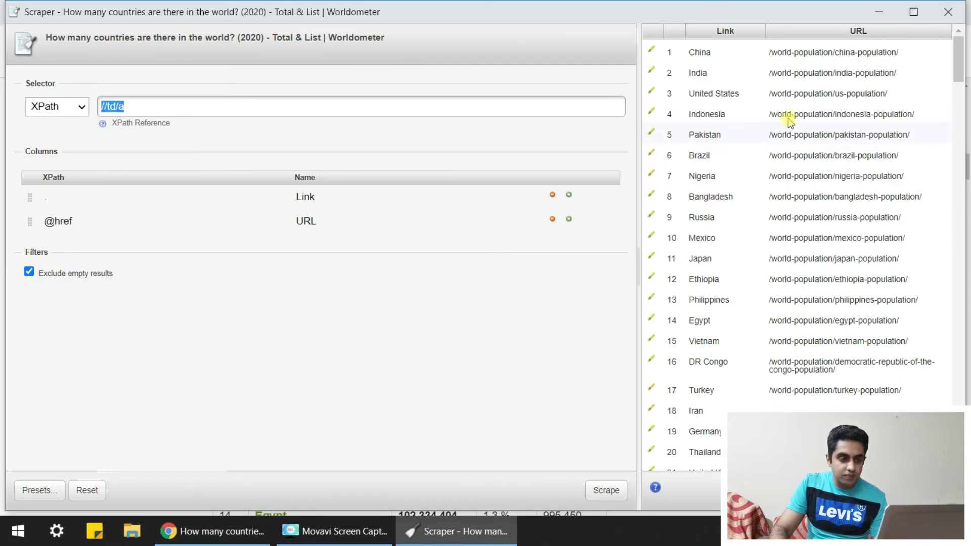
- Review the scraped country names and URLs and copy the results to the clipboard
{"action": "left_click_drag", "start_coordinate": [963, 51], "coordinate": [964, 15]}
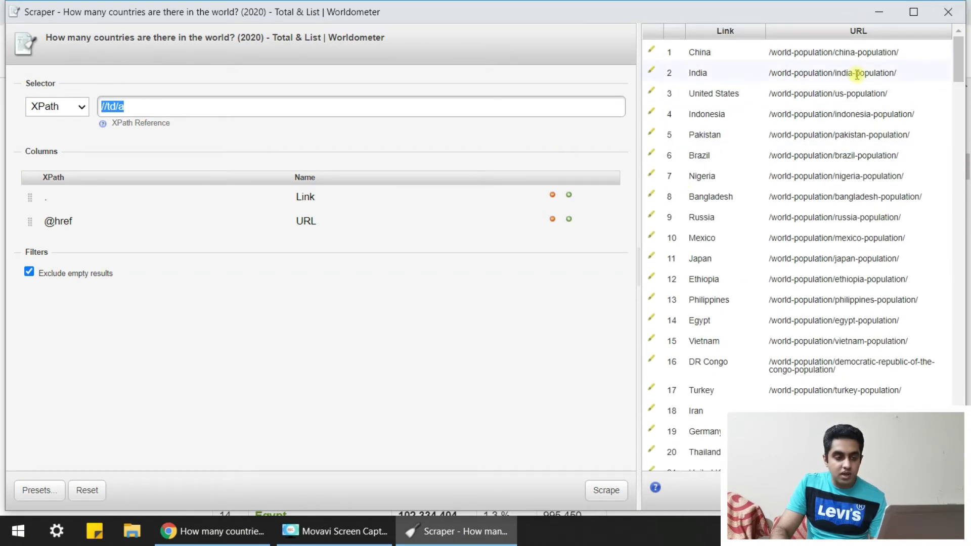
{"action": "left_click_drag", "start_coordinate": [958, 63], "coordinate": [925, 7]}
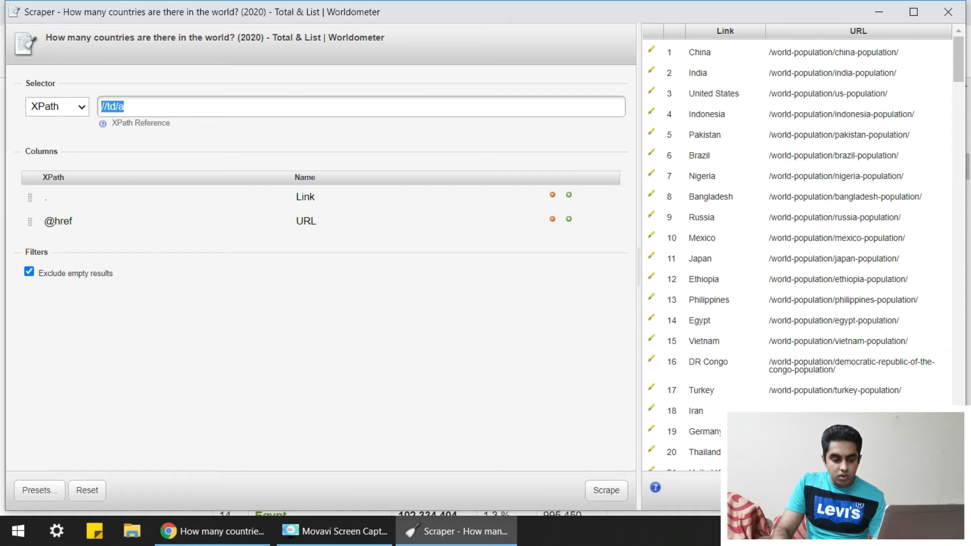
{"action": "left_click", "coordinate": [803, 491]}
{"action": "left_click", "coordinate": [588, 219]}
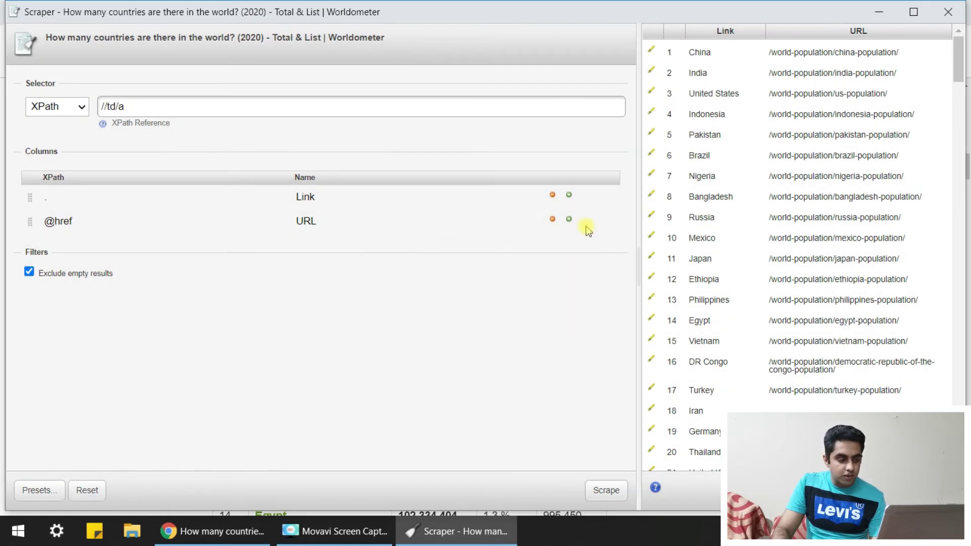
- Paste the copied scrape results into a new Notepad document
{"action": "left_click", "coordinate": [19, 531]}
{"action": "type", "text": "note"}
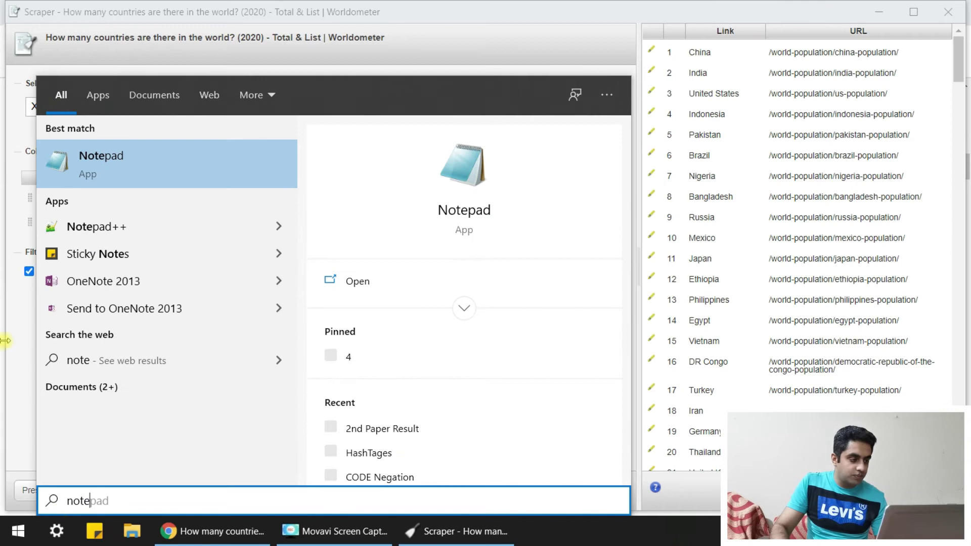
{"action": "left_click", "coordinate": [225, 154]}
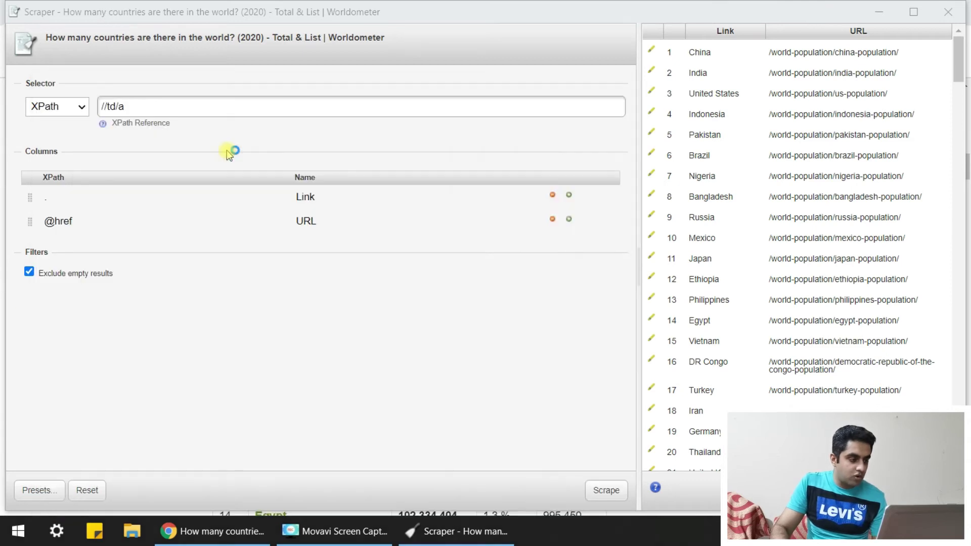
{"action": "key", "text": "ctrl+v"}
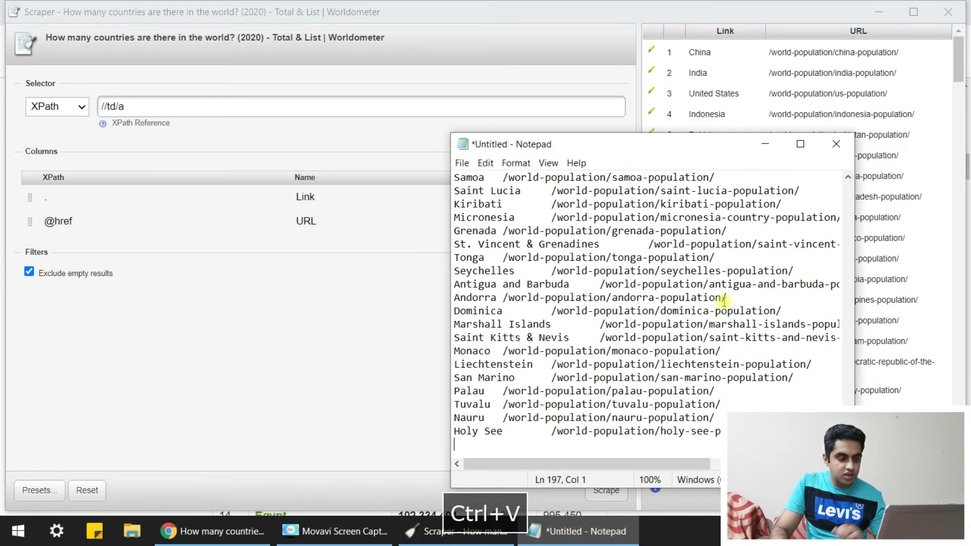
- Check the pasted list from its first line and close Notepad without saving
{"action": "left_click_drag", "start_coordinate": [849, 435], "coordinate": [829, 124]}
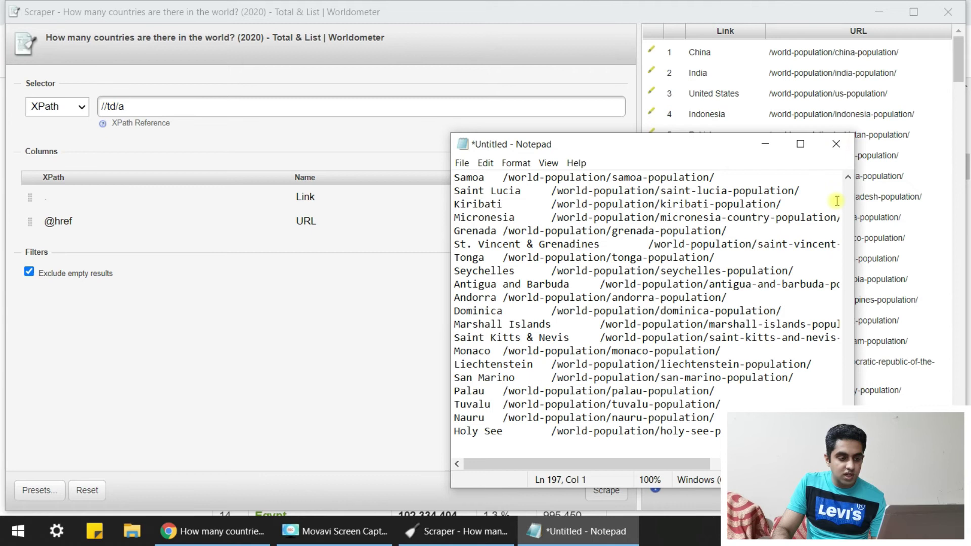
{"action": "left_click_drag", "start_coordinate": [848, 199], "coordinate": [848, 197]}
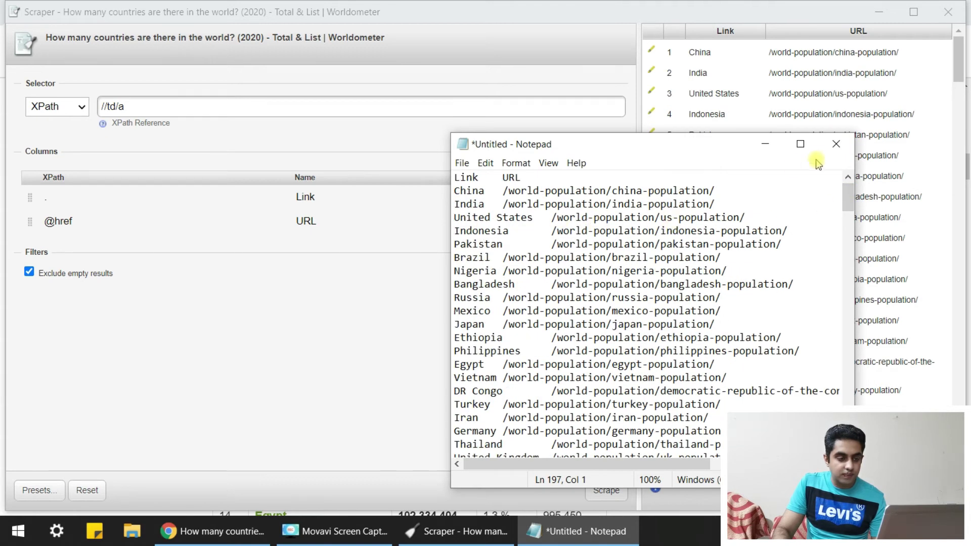
{"action": "left_click", "coordinate": [836, 145]}
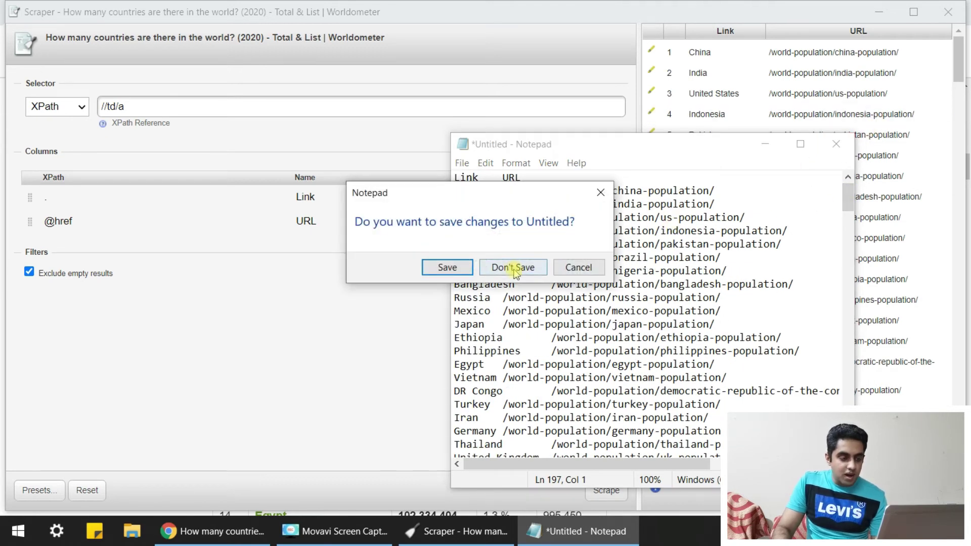
{"action": "left_click", "coordinate": [513, 267]}
{"action": "left_click", "coordinate": [86, 114]}
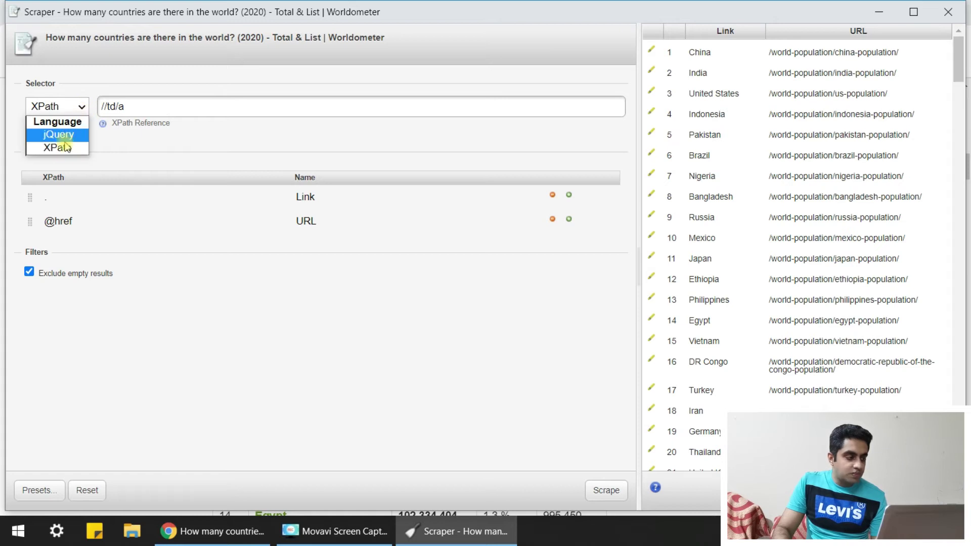
{"action": "left_click", "coordinate": [219, 294]}
- Return to the Worldometer page, inspect the China cell of the country table and expand its td element
{"action": "left_click", "coordinate": [250, 538]}
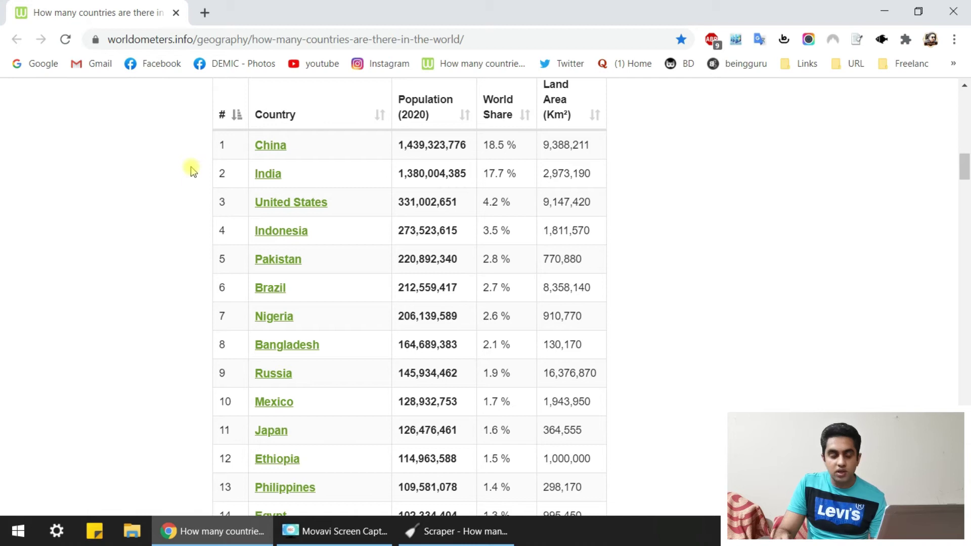
{"action": "right_click", "coordinate": [333, 147]}
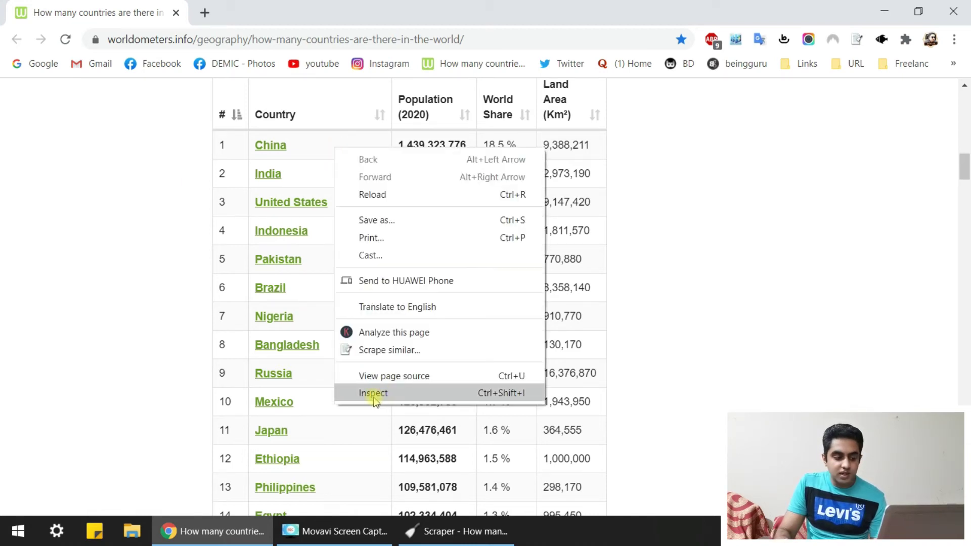
{"action": "left_click", "coordinate": [398, 394]}
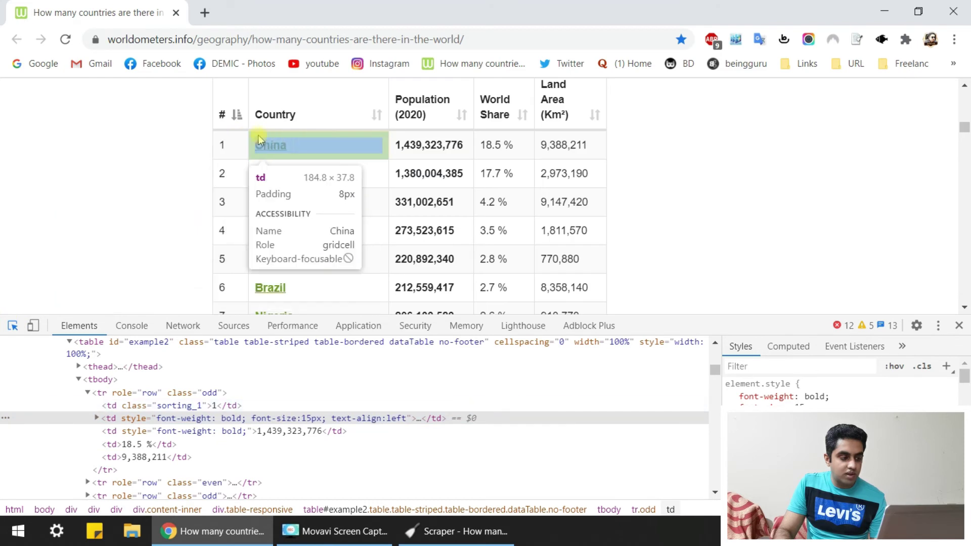
{"action": "left_click", "coordinate": [348, 140]}
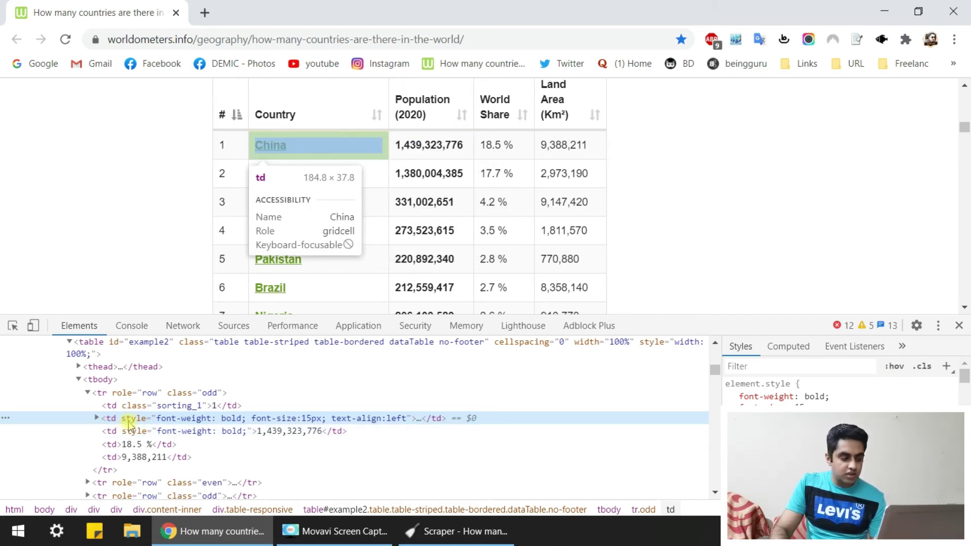
{"action": "left_click", "coordinate": [97, 419]}
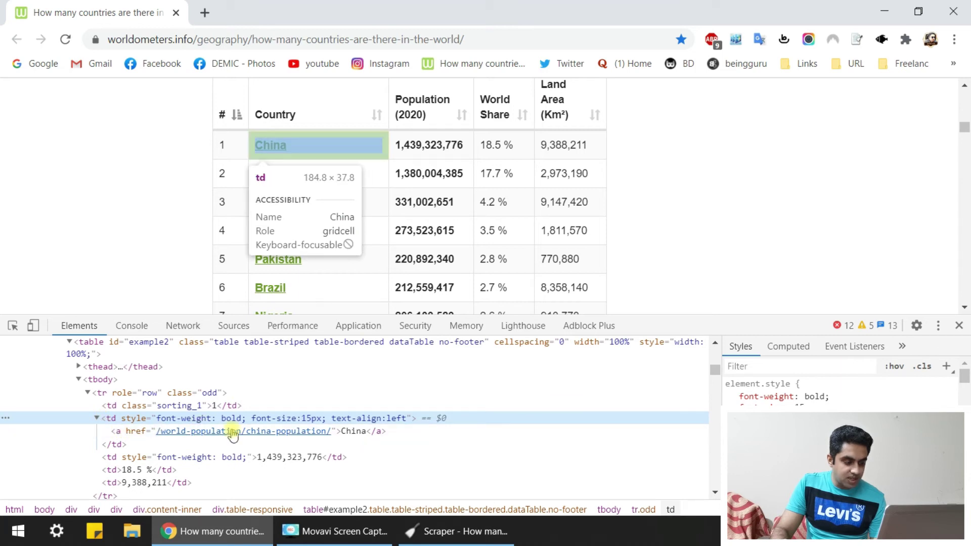
- Copy the XPath of the China link element nested in the td element
{"action": "left_click", "coordinate": [137, 433]}
{"action": "right_click", "coordinate": [133, 432]}
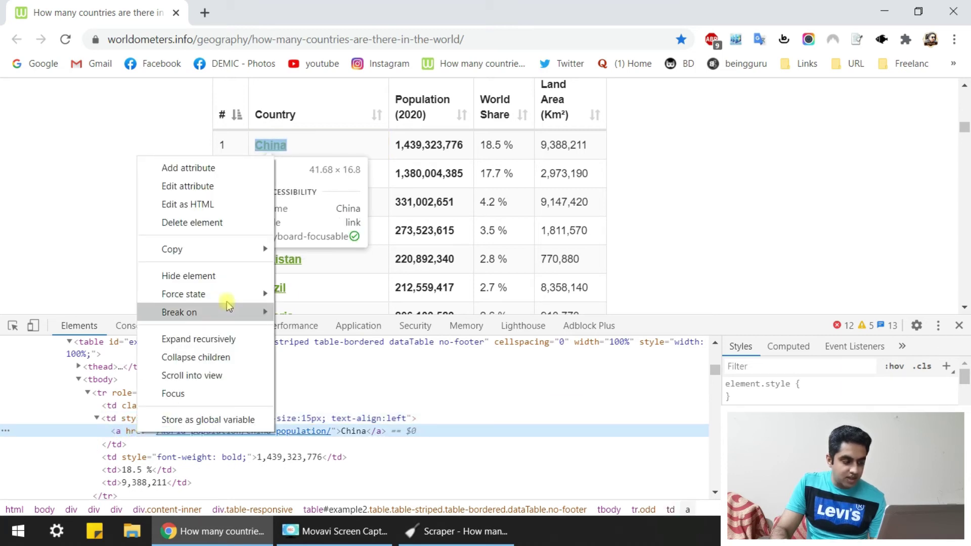
{"action": "left_click", "coordinate": [223, 248]}
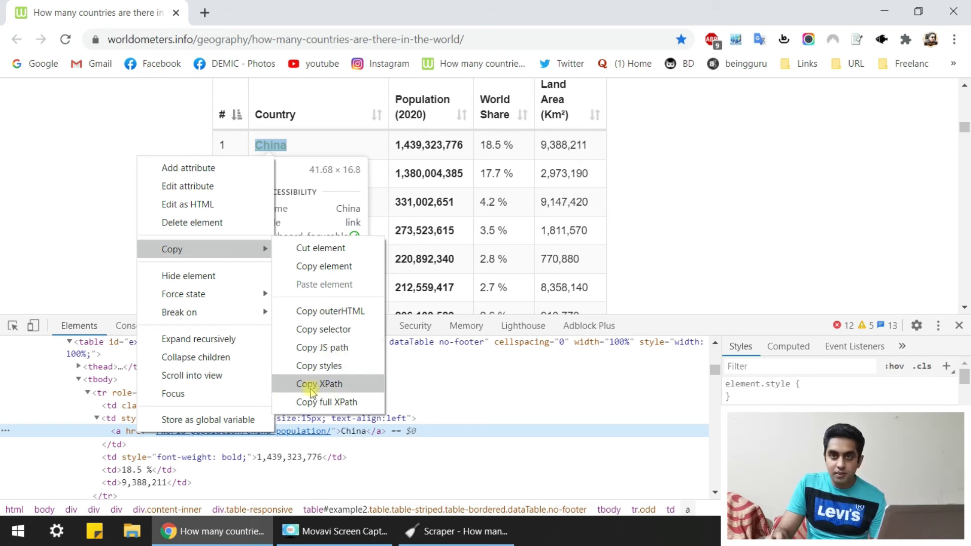
{"action": "left_click", "coordinate": [312, 384]}
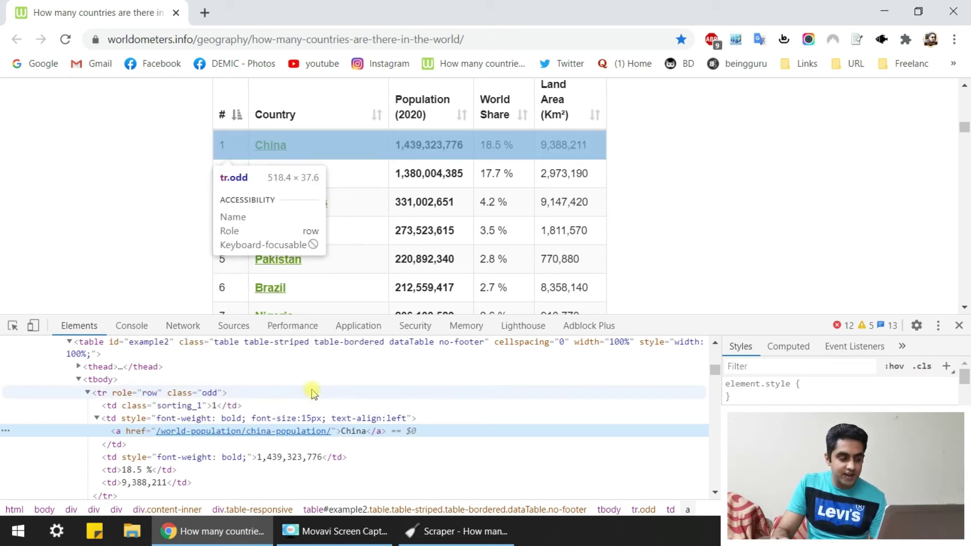
{"action": "key", "text": "alt+Tab"}
{"action": "triple_click", "coordinate": [235, 110]}
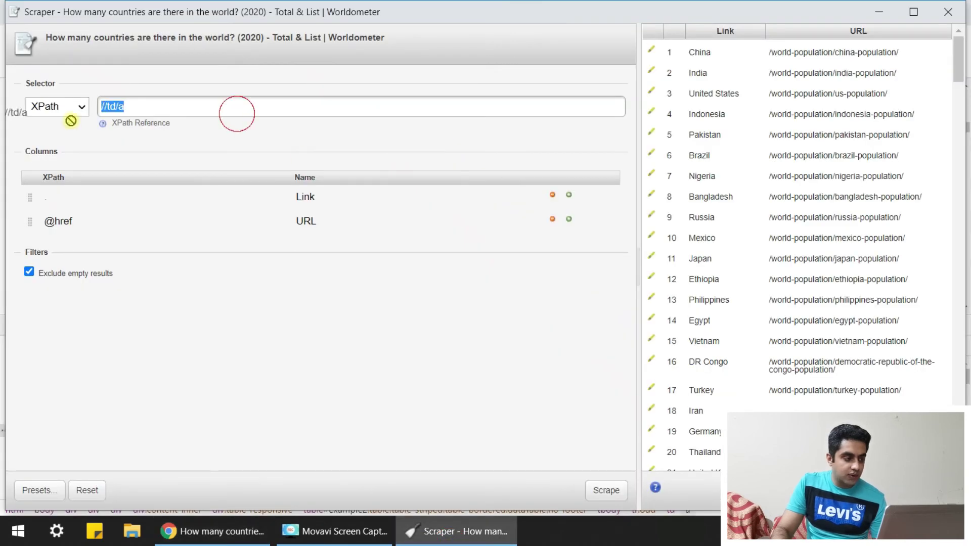
{"action": "key", "text": "ctrl+v"}
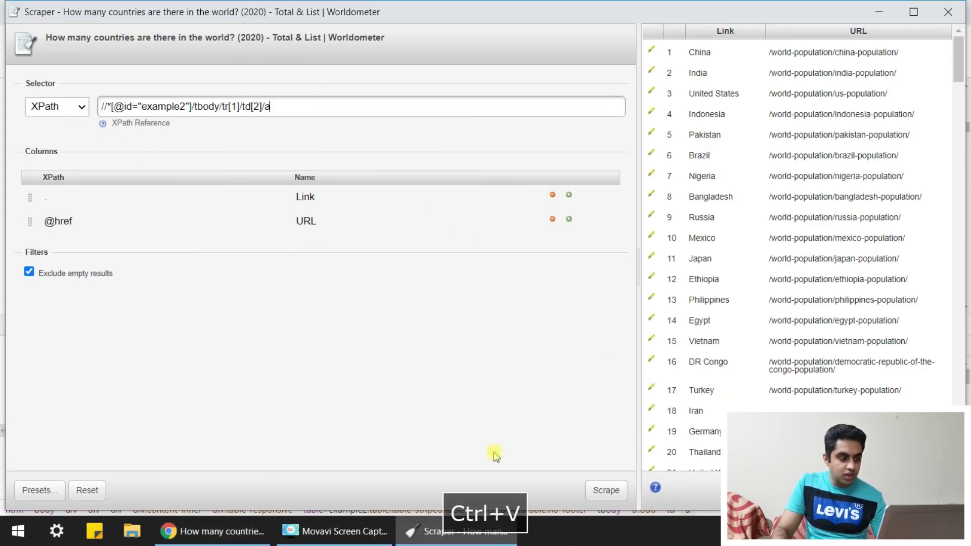
{"action": "left_click", "coordinate": [609, 491]}
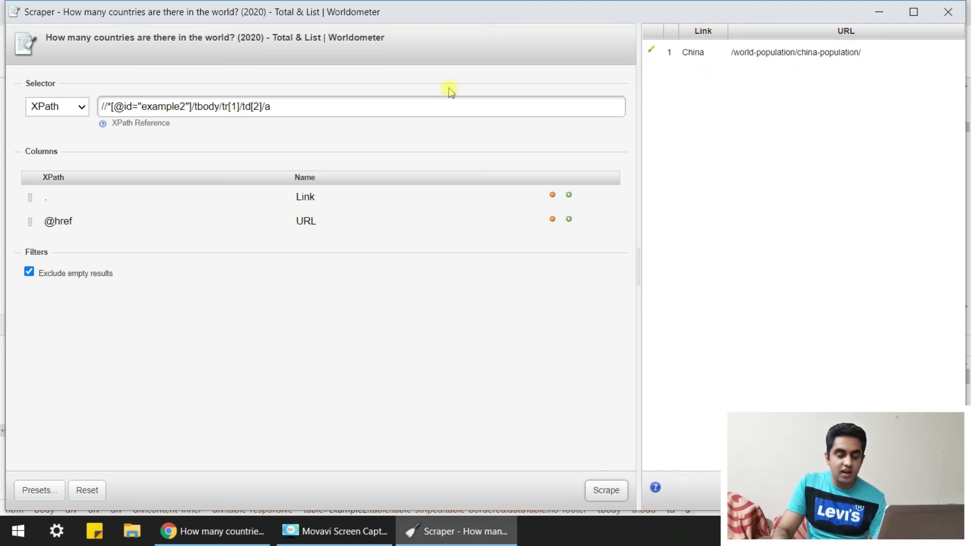
- Shorten the XPath selector to //tbody/tr/td/a, run the scrape again and look through the results to the end
{"action": "left_click_drag", "start_coordinate": [107, 108], "coordinate": [179, 112]}
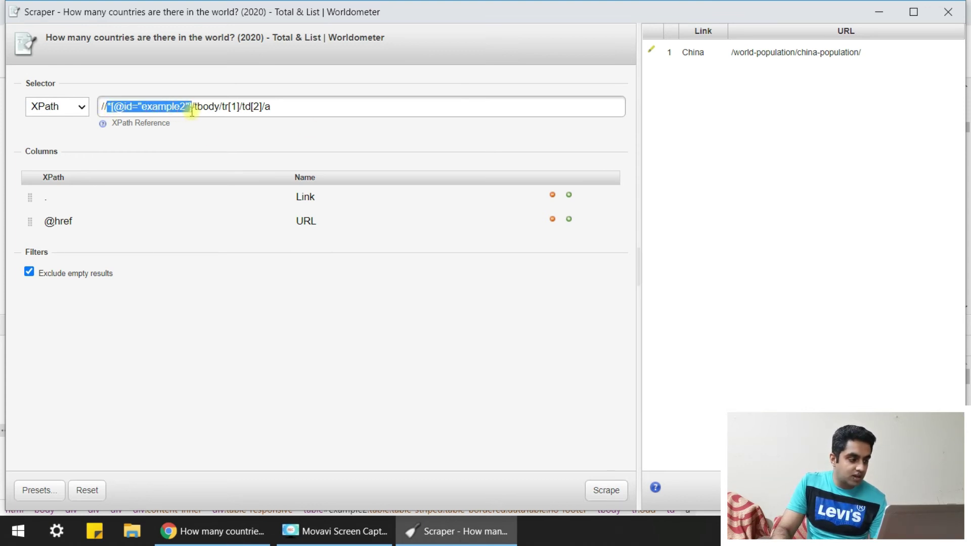
{"action": "key", "text": "Delete"}
{"action": "key", "text": "Delete"}
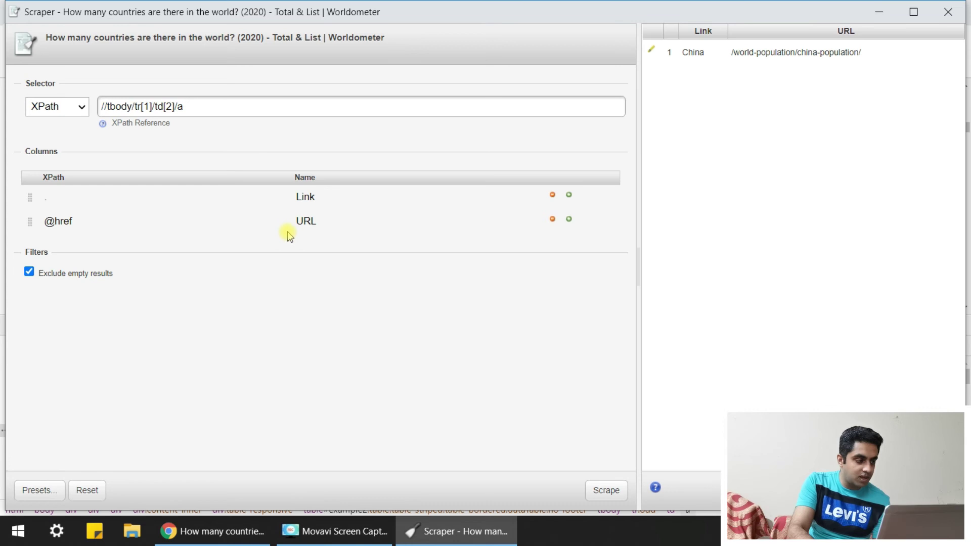
{"action": "left_click", "coordinate": [151, 106]}
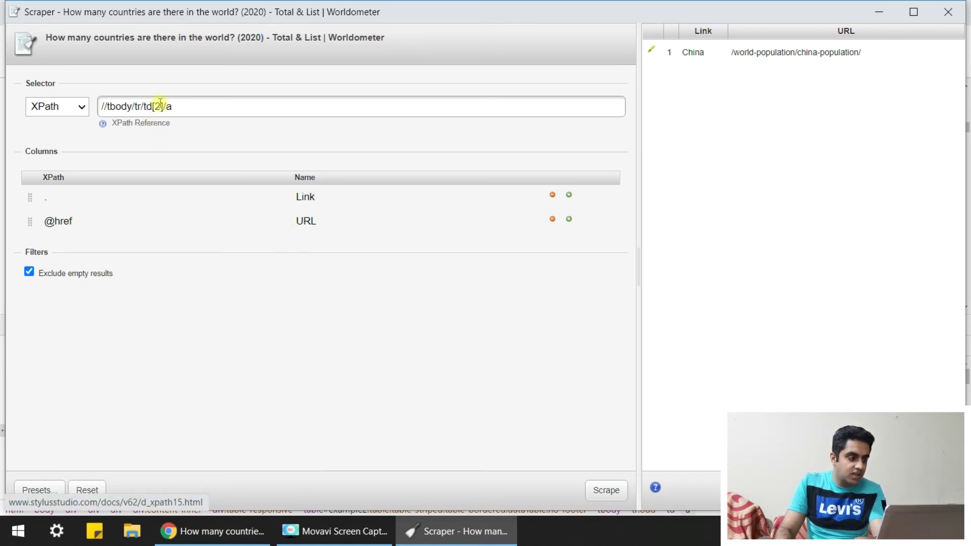
{"action": "key", "text": "BackSpace"}
{"action": "key", "text": "BackSpace"}
{"action": "key", "text": "BackSpace"}
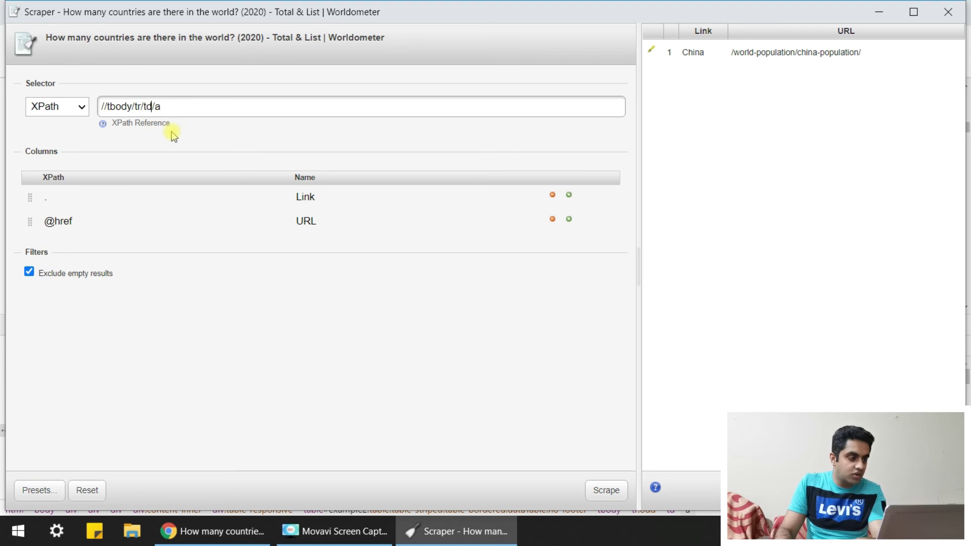
{"action": "left_click", "coordinate": [605, 495]}
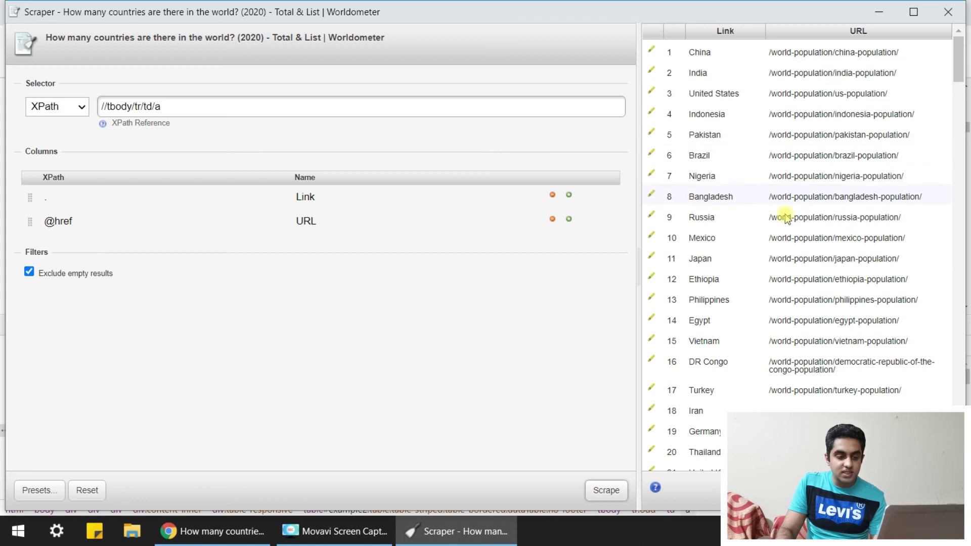
{"action": "left_click_drag", "start_coordinate": [959, 60], "coordinate": [957, 458]}
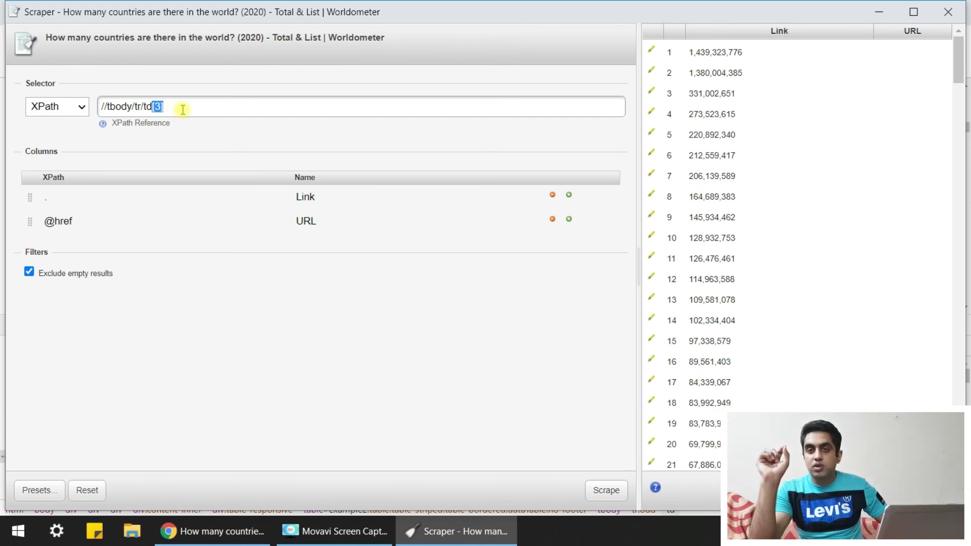
- Check the China row's td elements on the Worldometer page, return to Scraper, run the scrape and look through the results
{"action": "left_click", "coordinate": [223, 532]}
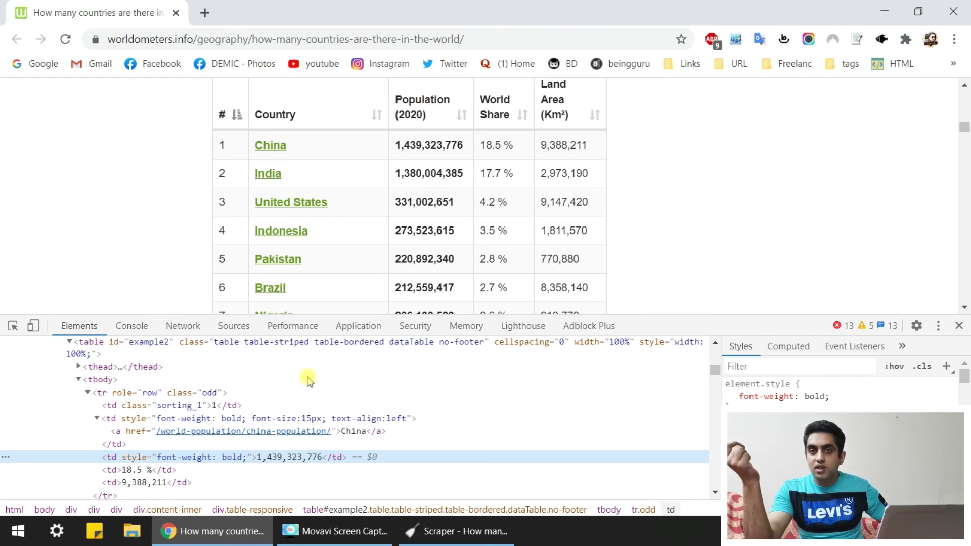
{"action": "left_click", "coordinate": [247, 539]}
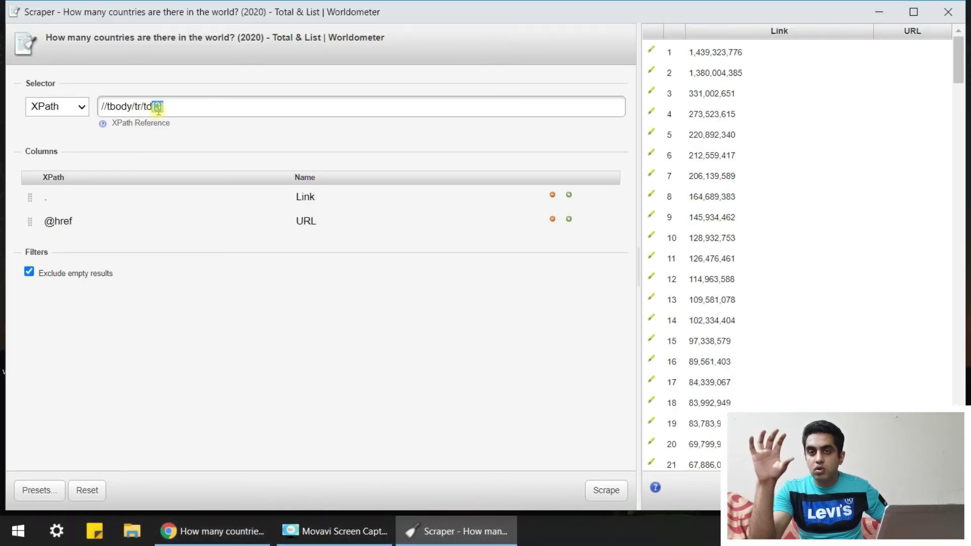
{"action": "left_click", "coordinate": [608, 491]}
{"action": "left_click_drag", "start_coordinate": [954, 59], "coordinate": [950, 339]}
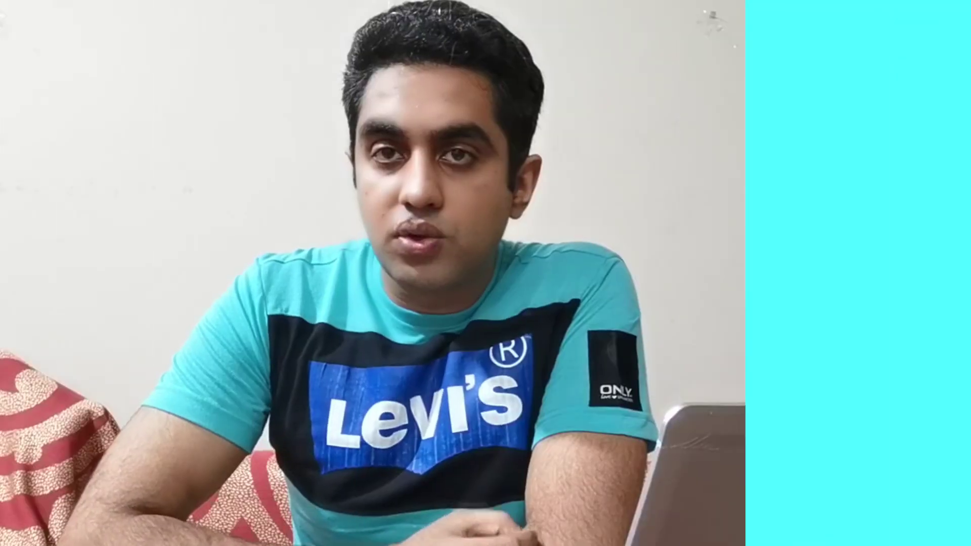